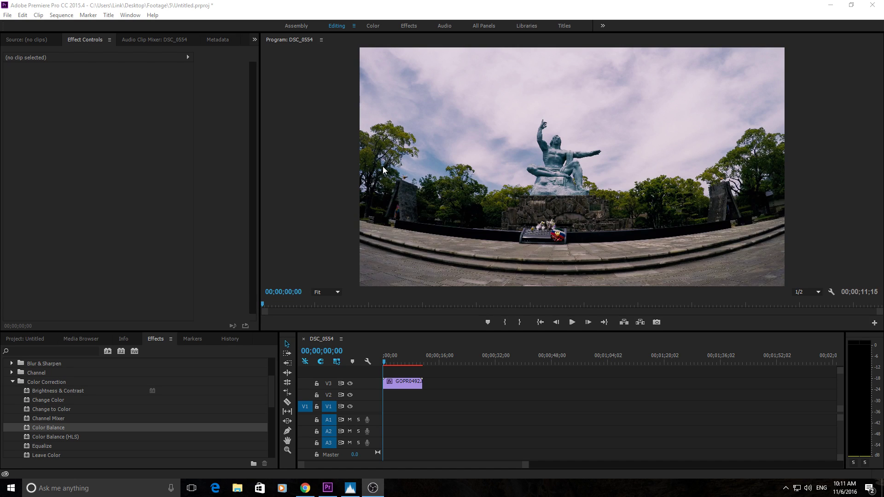
- Search effects for 'lens', collapse the DJI presets and scroll to the GoPro Hero 4 Session presets
left_click(59, 350)
type("lens")
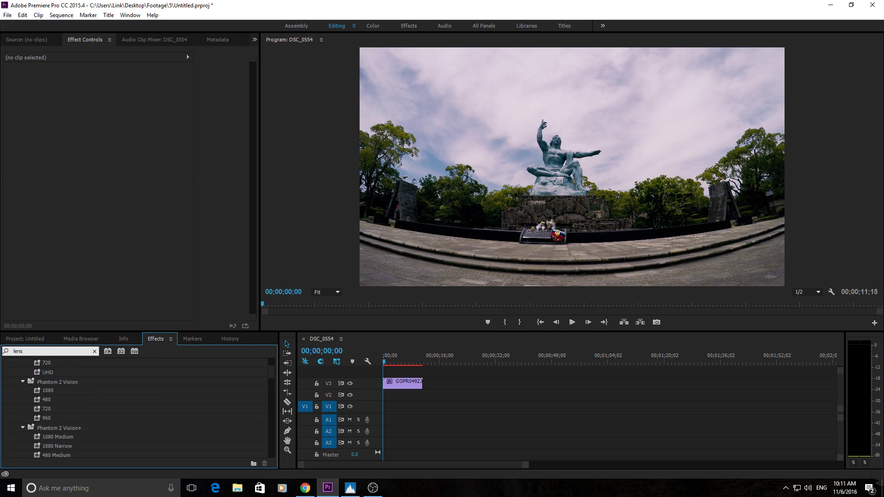
scroll(87, 418, "up", 4)
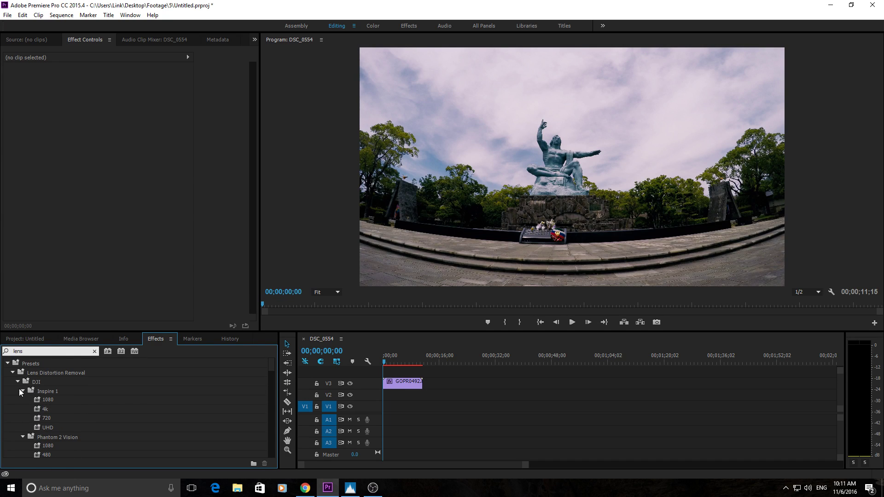
left_click(17, 383)
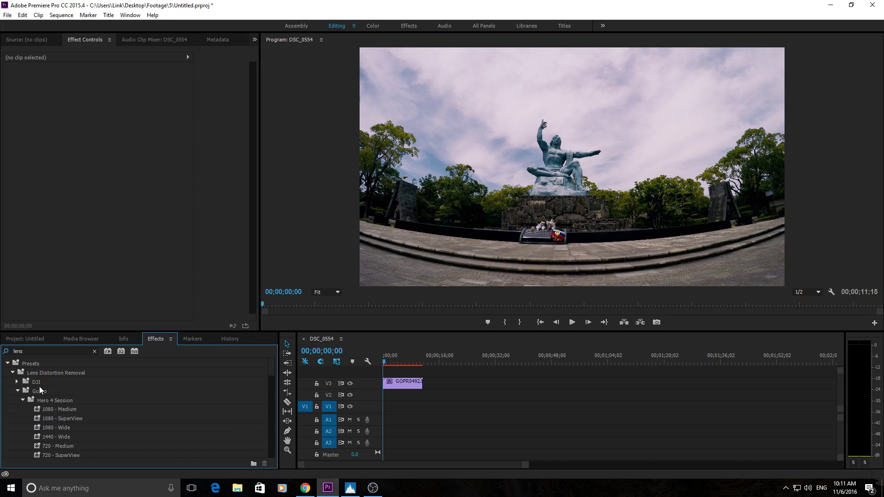
scroll(77, 400, "down", 1)
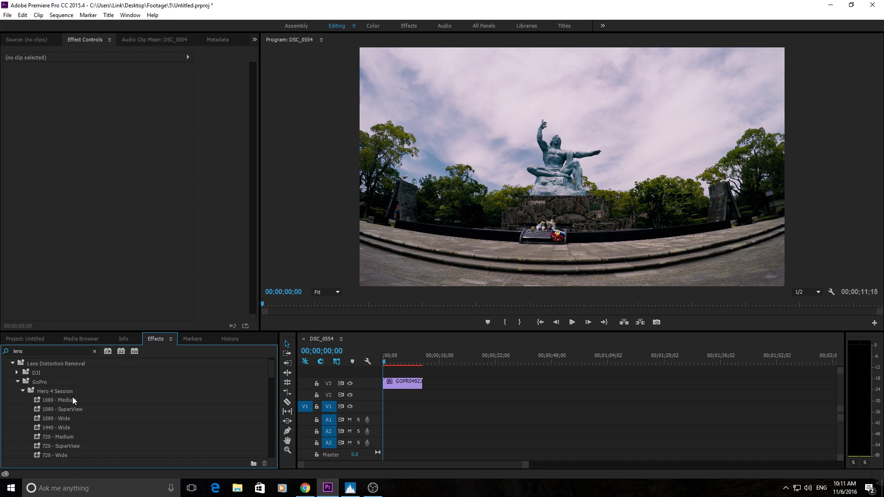
scroll(69, 397, "down", 3)
scroll(68, 396, "up", 2)
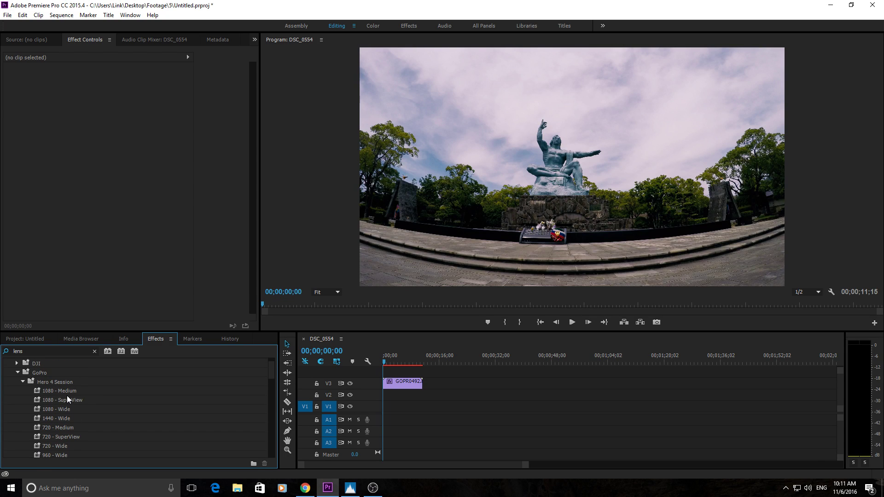
scroll(68, 398, "down", 1)
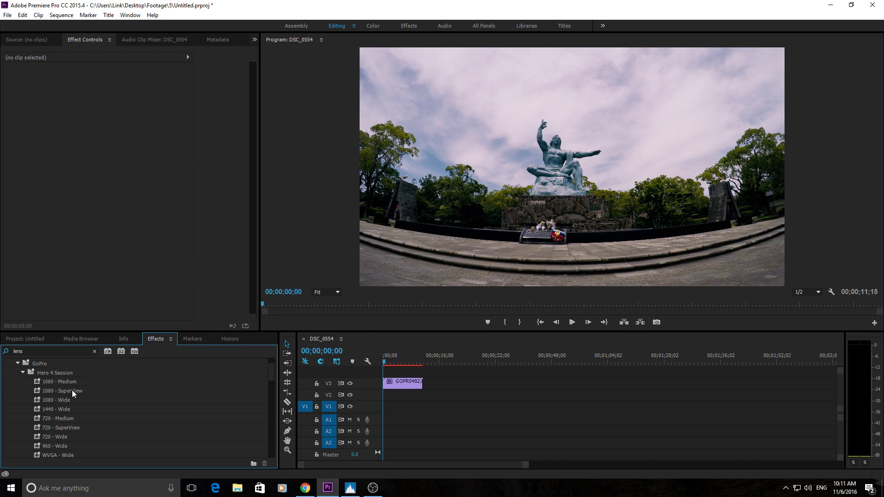
scroll(72, 390, "down", 3)
scroll(60, 388, "up", 3)
- Apply the 1080 - SuperView preset to the GOPR0492 clip in the timeline
left_click_drag(65, 390, 394, 384)
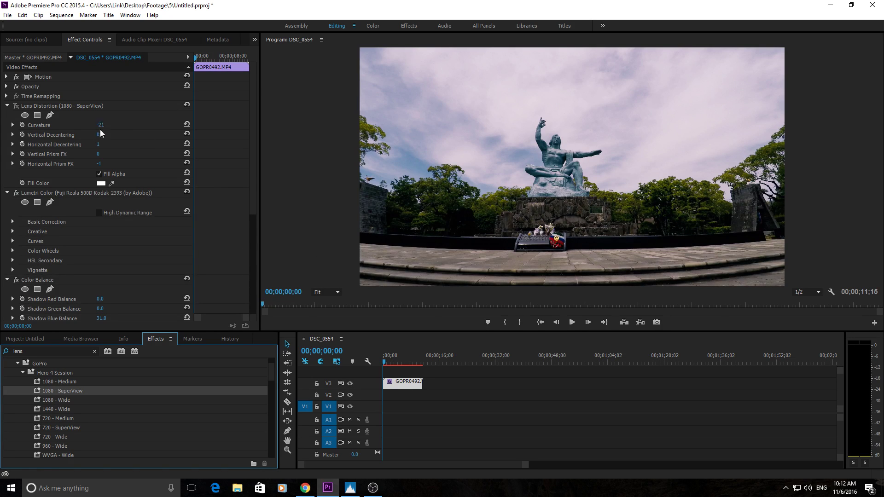
- Collapse Lumetri Color and Color Balance, then delete the duplicate Lens Distortion from the clip
left_click(5, 195)
left_click(5, 194)
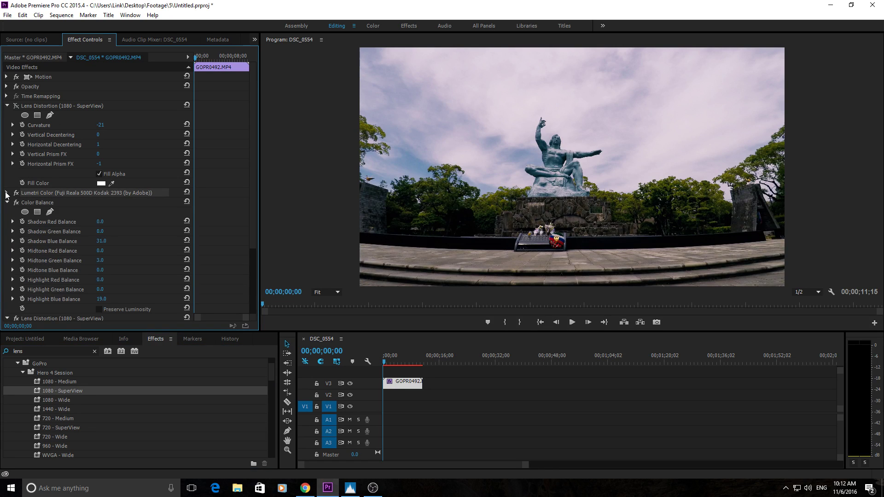
left_click(7, 202)
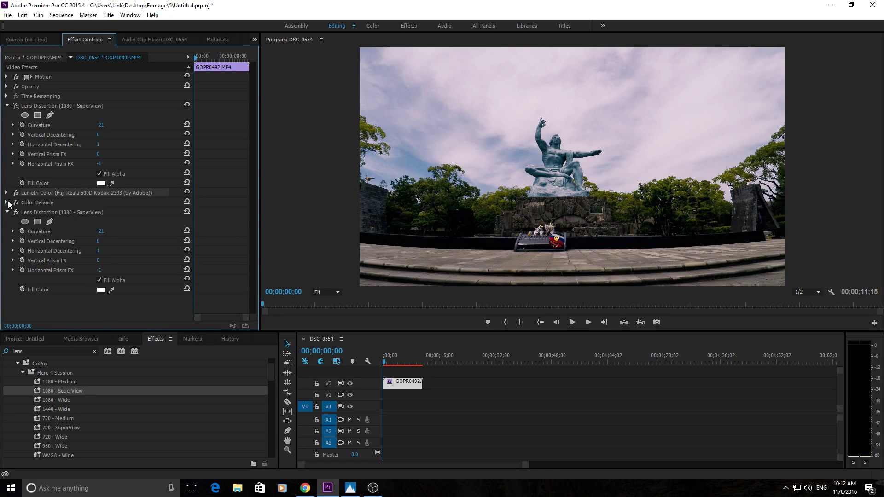
left_click(36, 106)
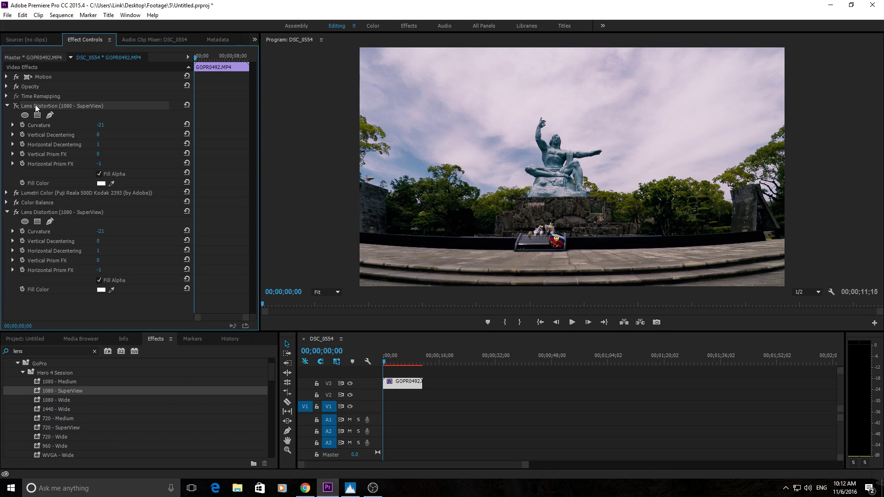
key("Delete")
left_click(38, 126)
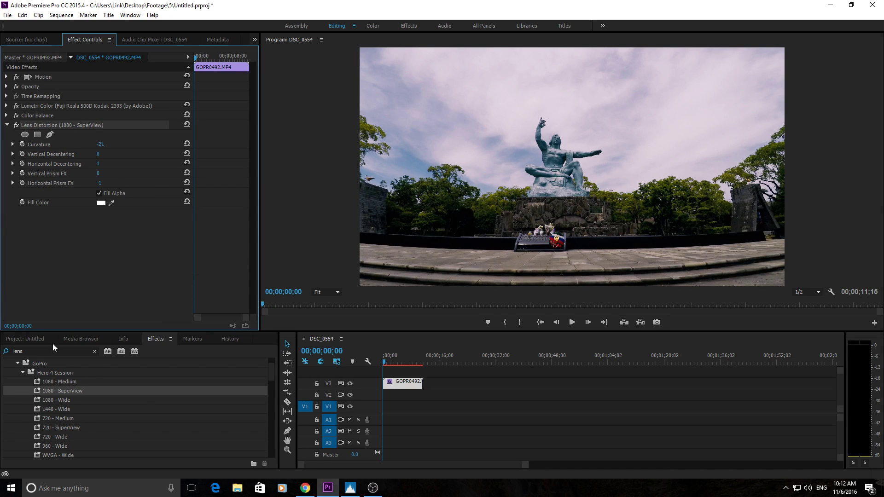
- Clear the 'lens' search and select Lens Distortion under Video Effects > Distort
left_click(18, 364)
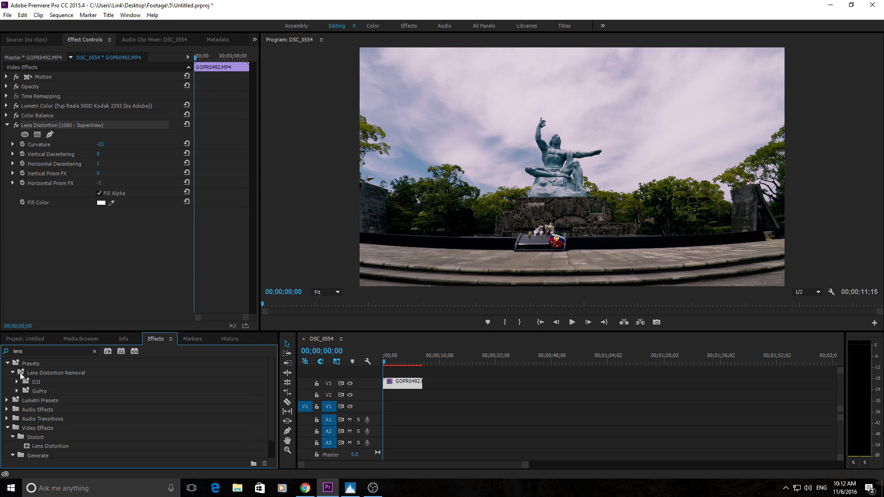
left_click(25, 351)
key("BackSpace")
key("BackSpace")
key("BackSpace")
key("BackSpace")
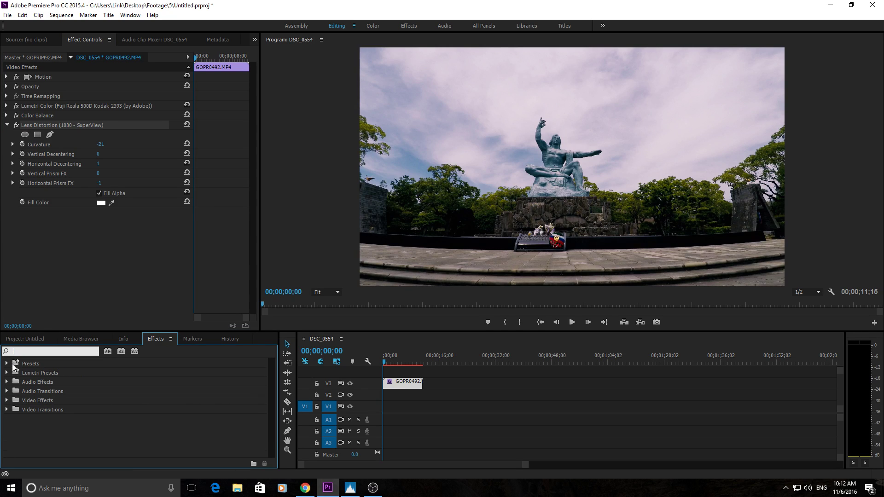
left_click(7, 401)
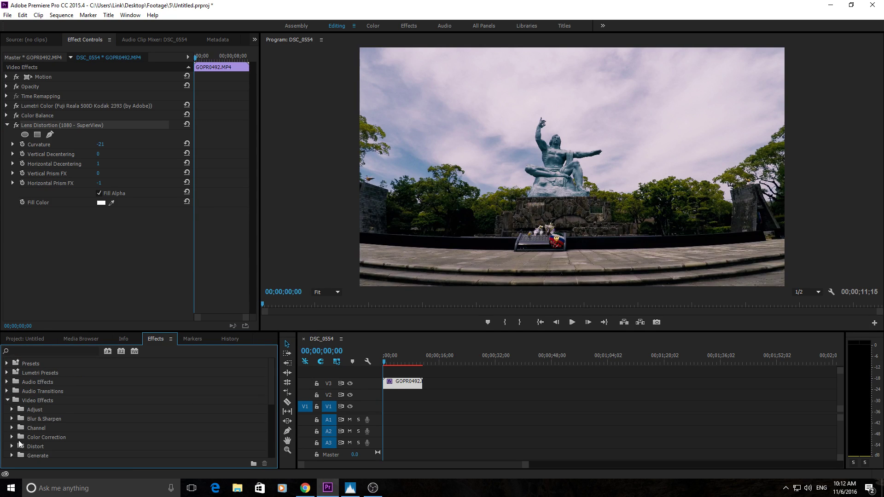
left_click(11, 446)
scroll(26, 436, "down", 3)
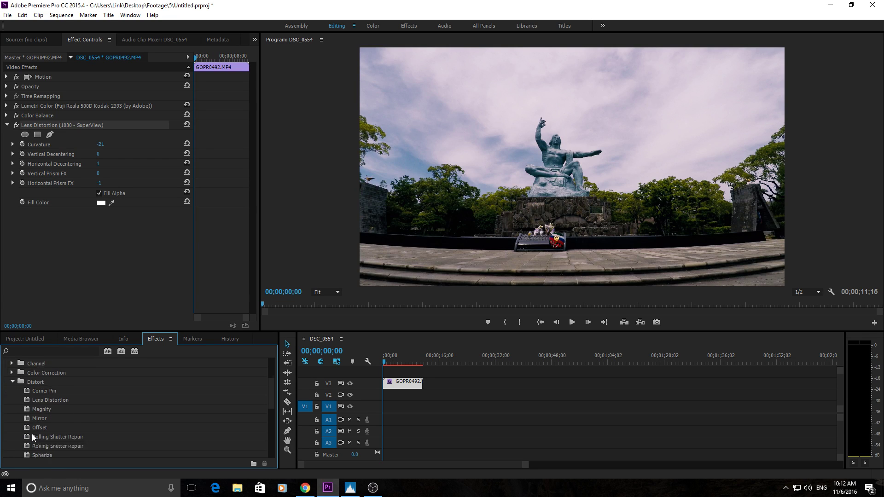
scroll(46, 432, "down", 3)
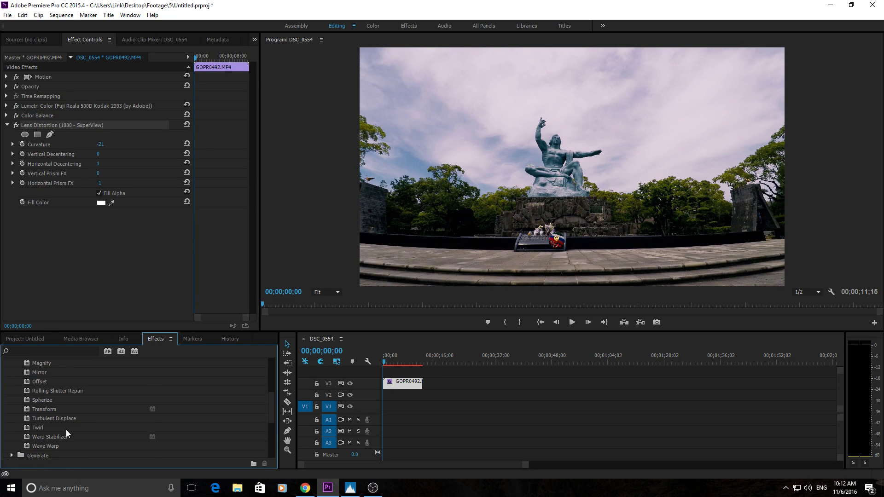
scroll(66, 429, "up", 2)
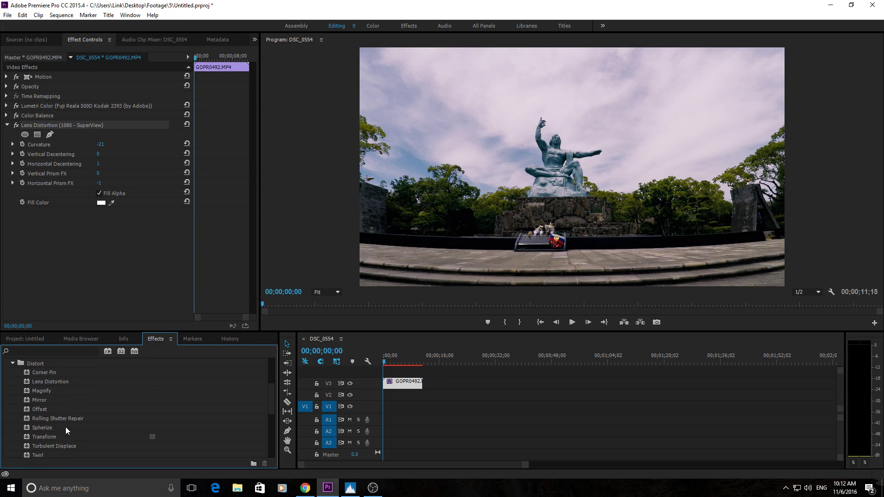
left_click(48, 381)
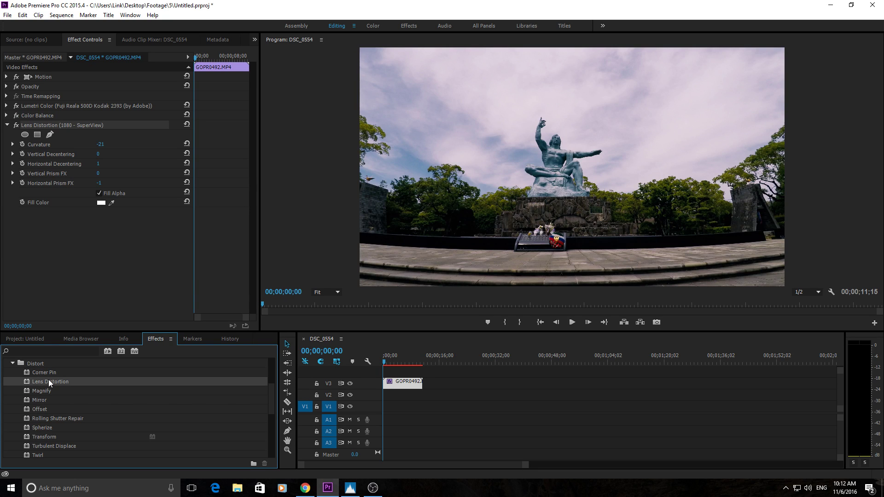
- Add standard Lens Distortion to GOPR0492, bypass the SuperView preset, and set Curvature to -27
left_click_drag(48, 379, 397, 384)
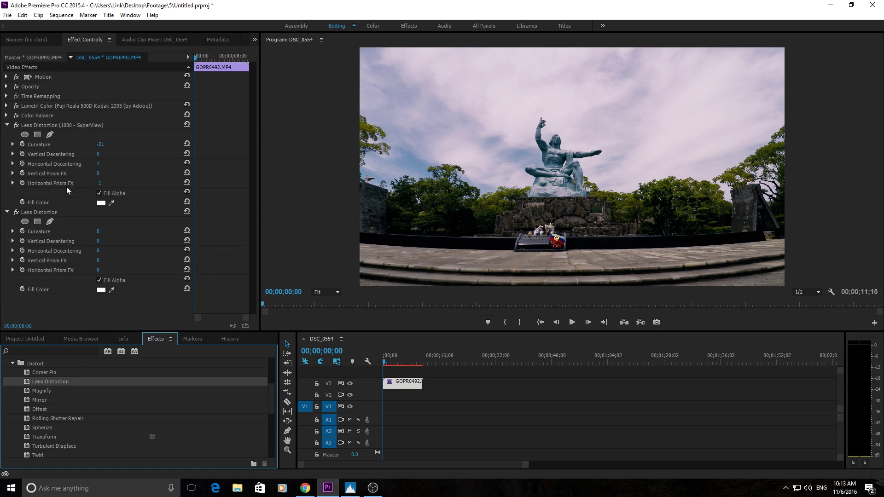
left_click(17, 126)
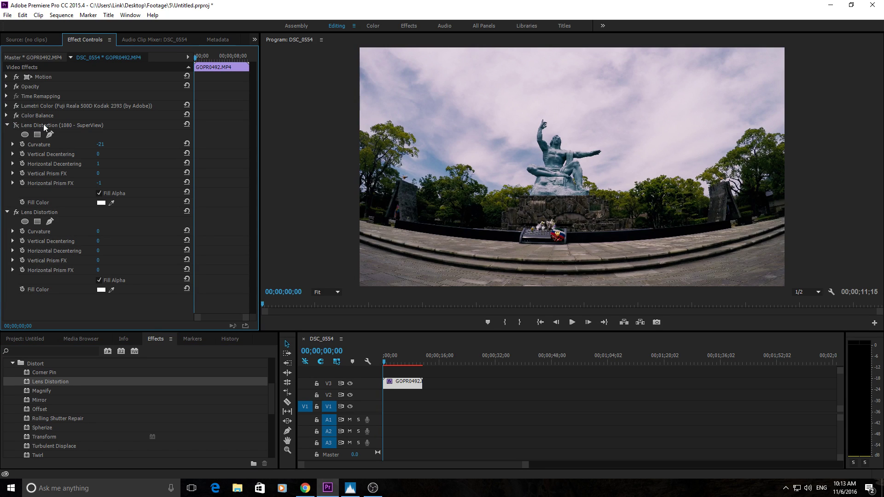
left_click_drag(98, 231, 121, 231)
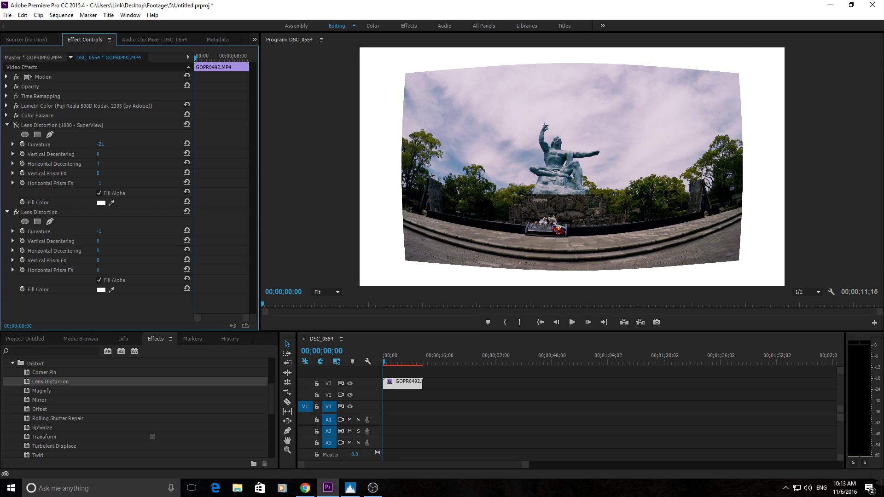
left_click_drag(99, 231, 96, 231)
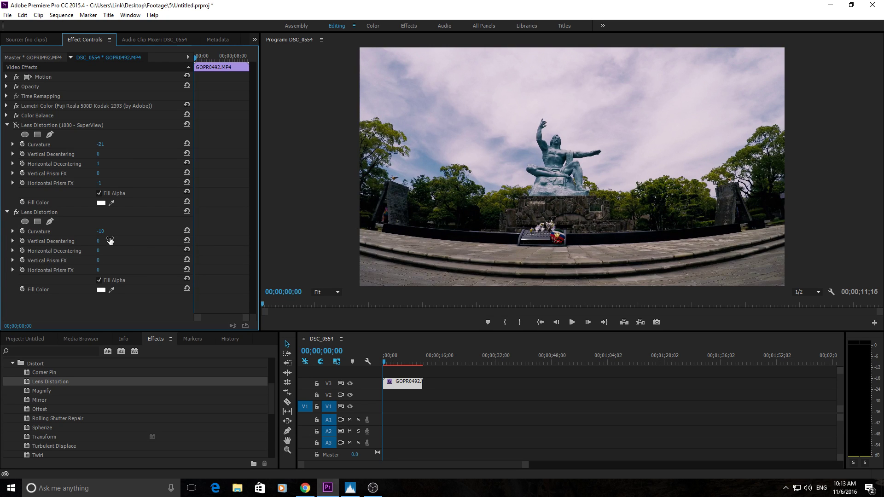
left_click_drag(100, 231, 92, 231)
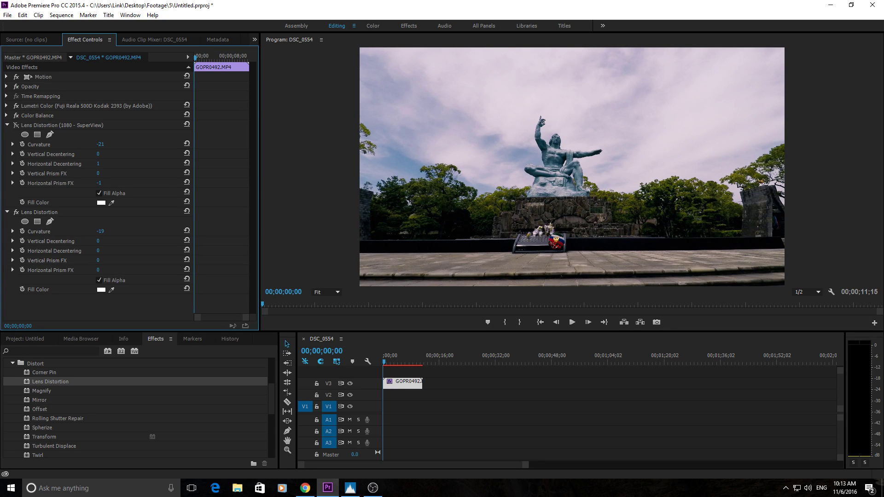
left_click_drag(100, 231, 98, 231)
- Disable the manual Lens Distortion, re-enable the SuperView preset, and save the project
left_click(556, 183)
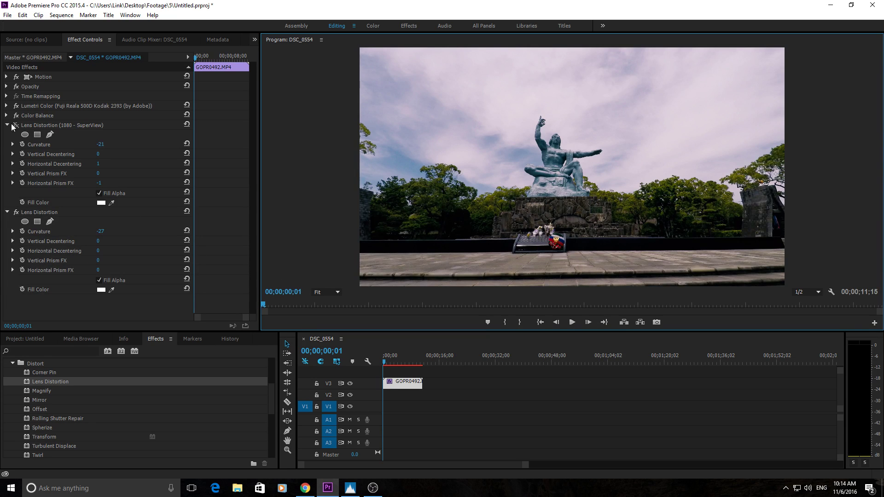
left_click(16, 212)
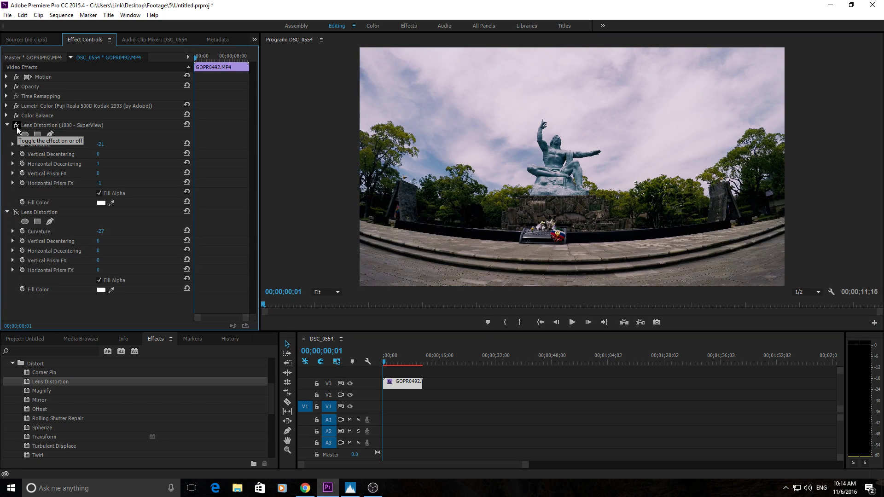
left_click(16, 125)
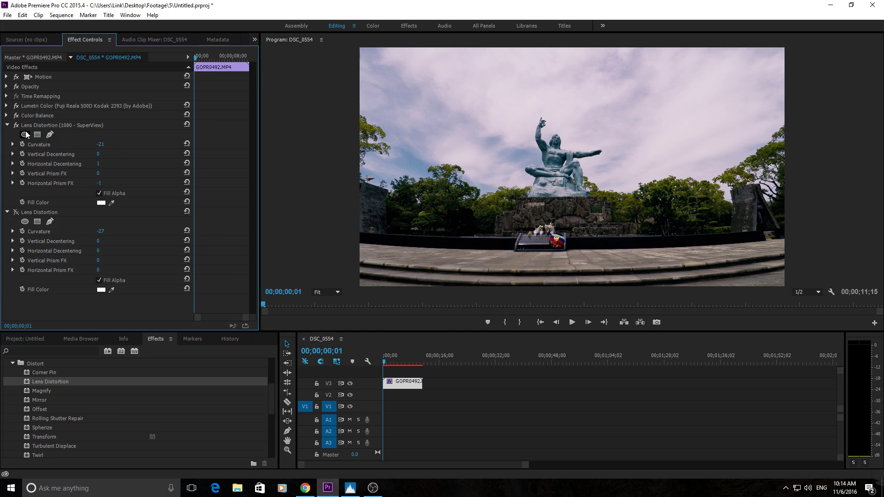
key("ctrl+s")
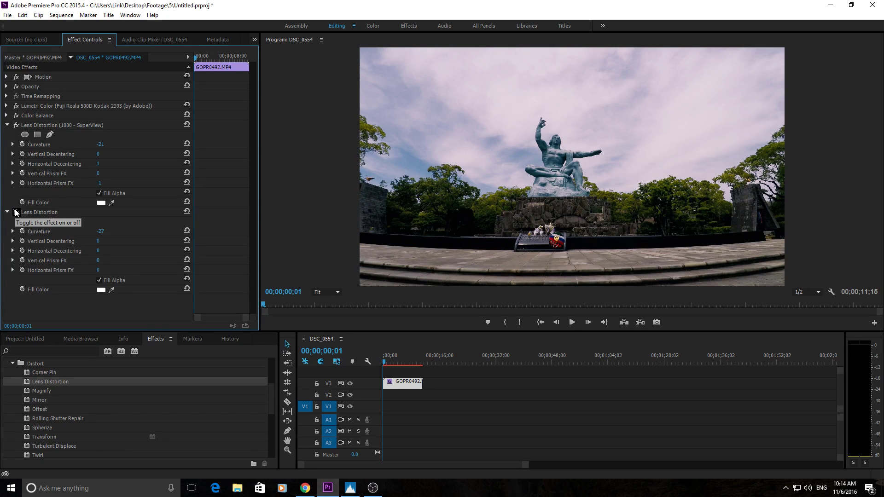
- Bypass the SuperView preset and try Horizontal Prism FX -1, then 0, with Curvature -21
left_click(17, 125)
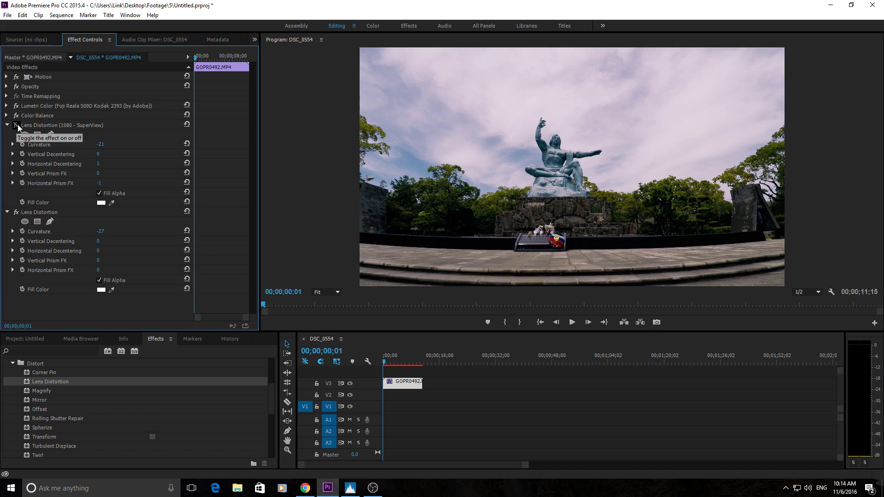
left_click(98, 270)
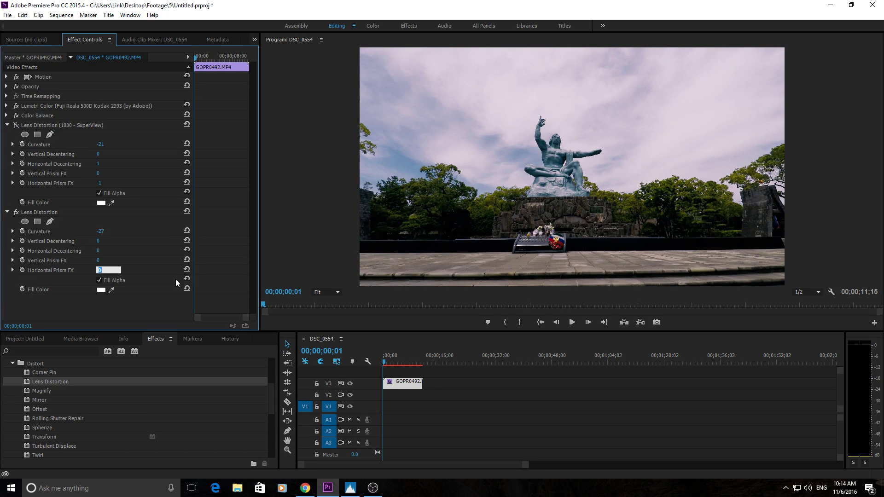
type("-1")
key("Return")
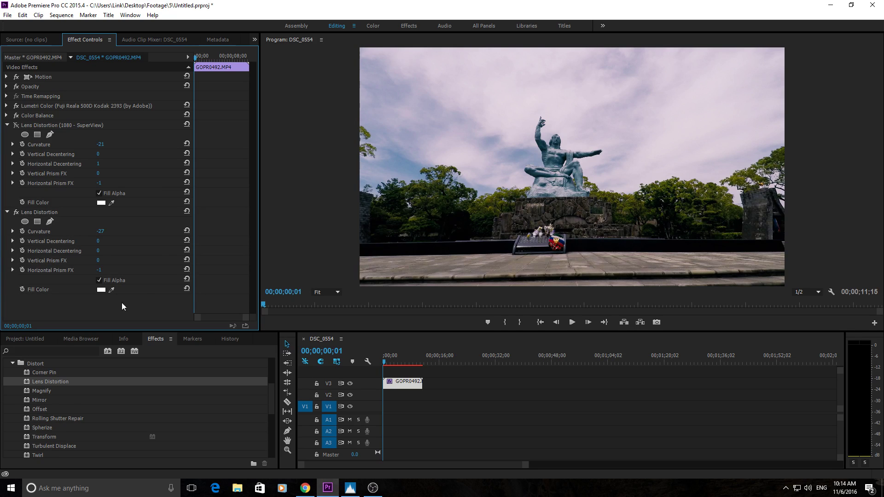
left_click(99, 270)
type("0")
key("Return")
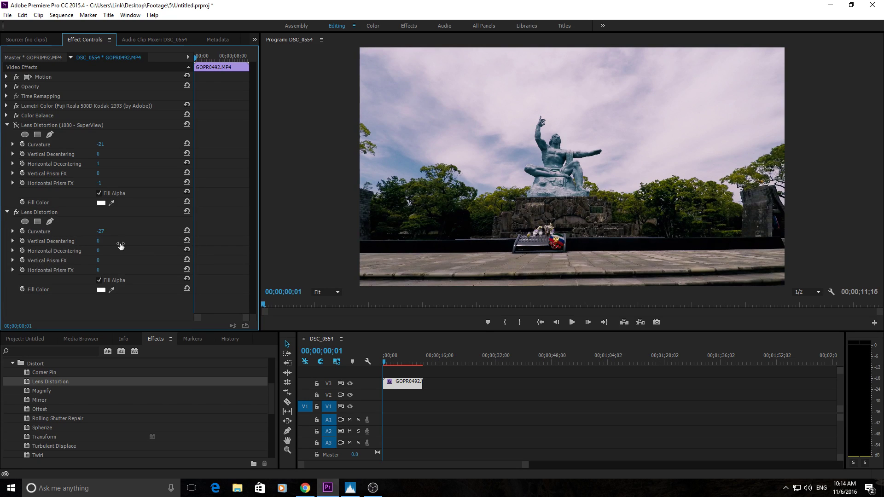
left_click(101, 231)
type("-21")
key("Return")
- Settle the manual Lens Distortion at Curvature -15 and Horizontal Prism FX -4
left_click(99, 271)
type("-2")
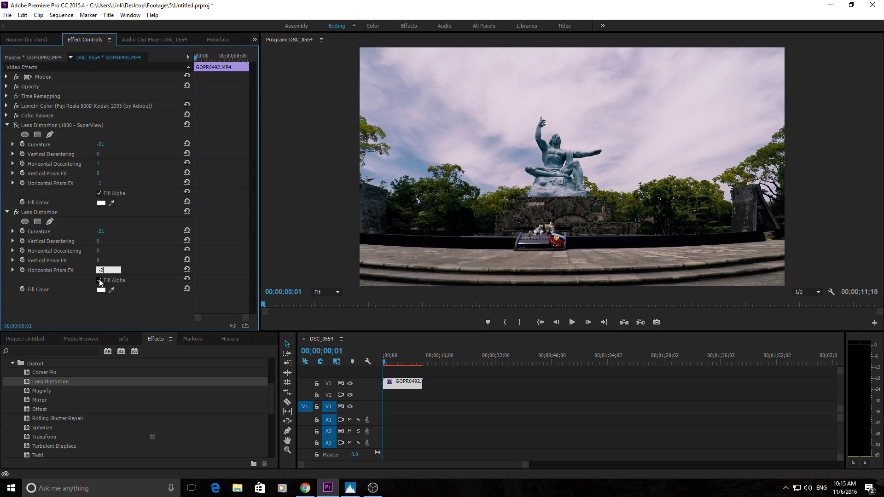
key("Return")
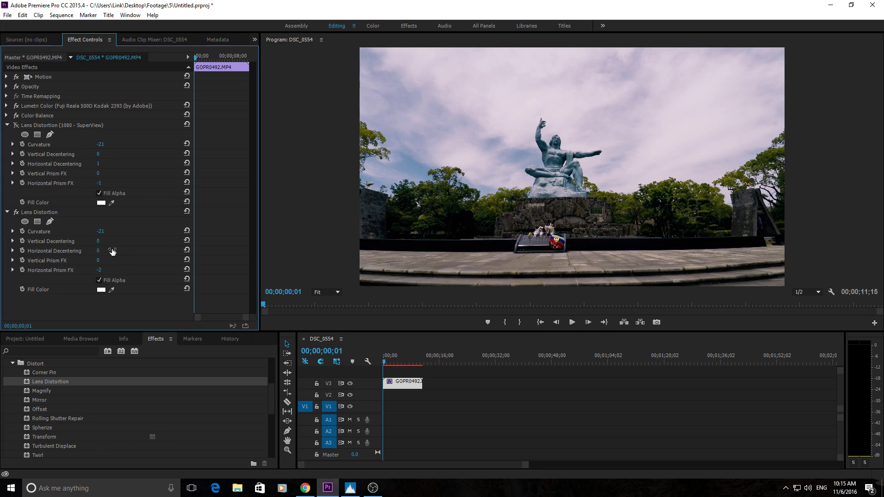
left_click(101, 231)
type("-15")
key("Return")
left_click(99, 270)
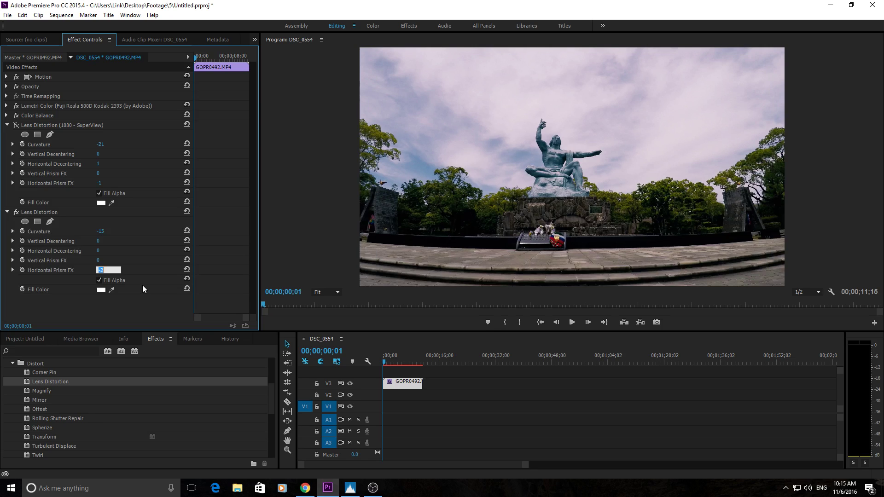
type("-4")
key("Return")
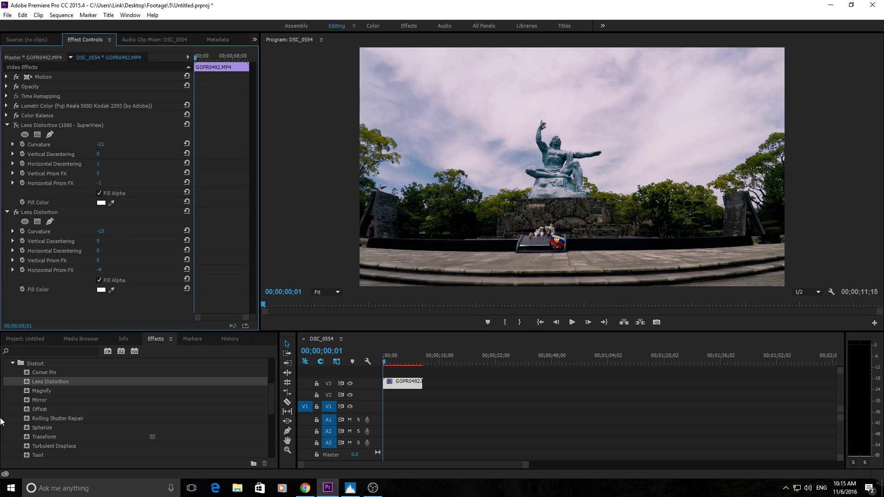
scroll(79, 438, "down", 3)
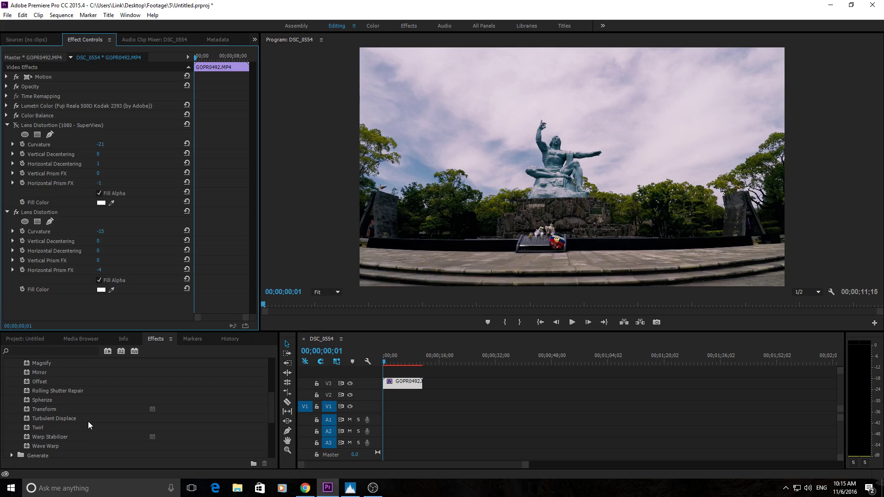